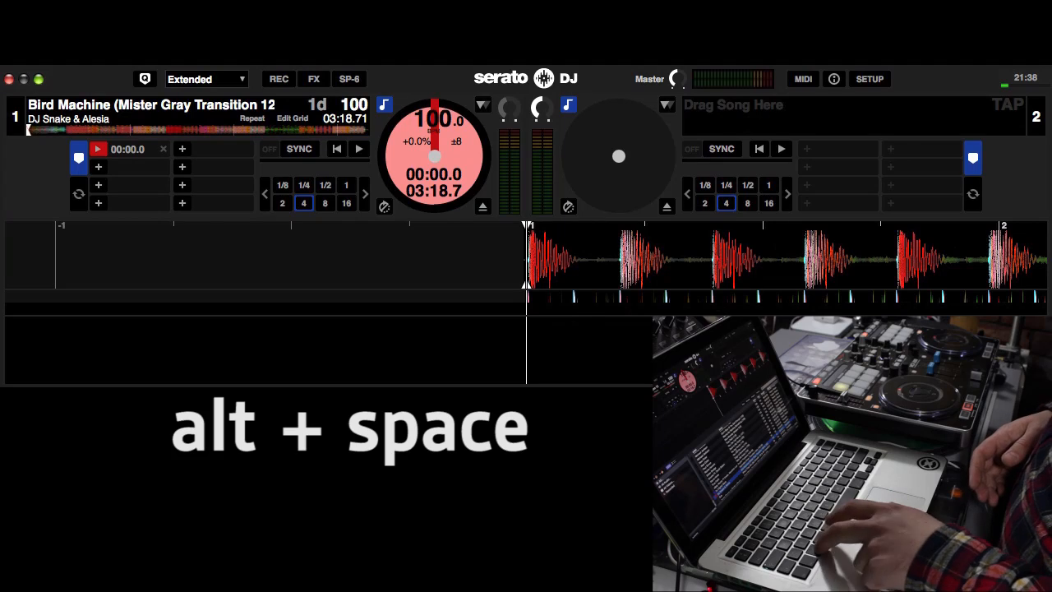
# - Enter beatgrid editing for the Bird Machine track on deck 1 and clear its existing beatgrid markers
pyautogui.hotkey('alt', 'space')
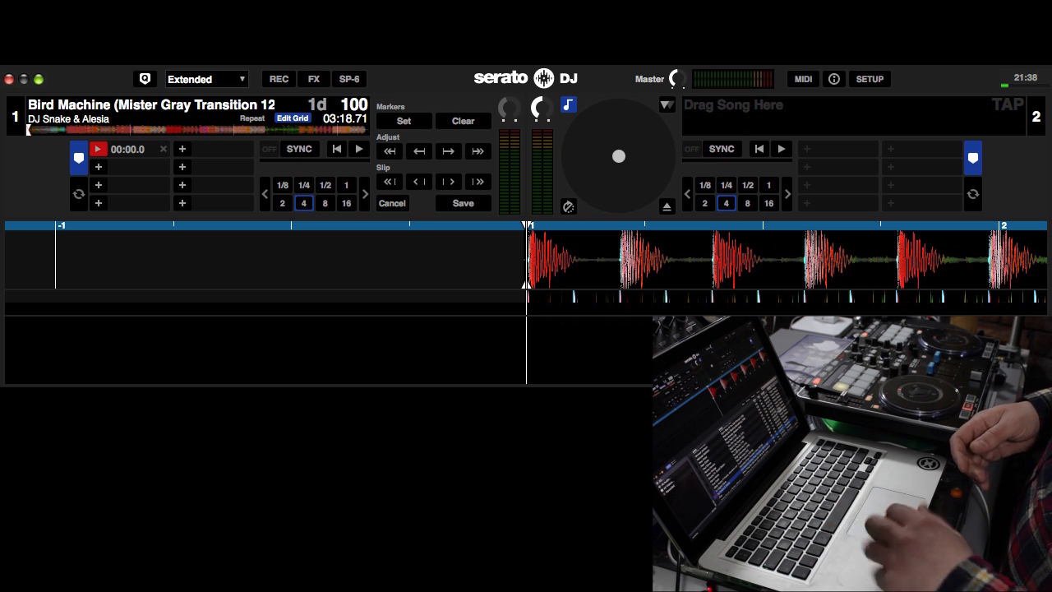
pyautogui.press('Escape')
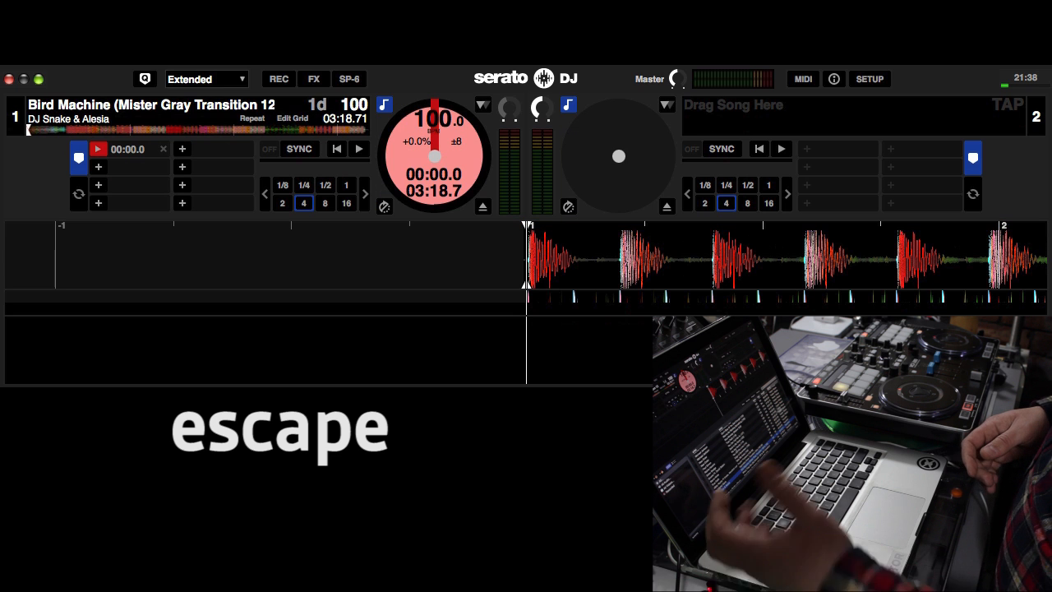
pyautogui.hotkey('alt', 'space')
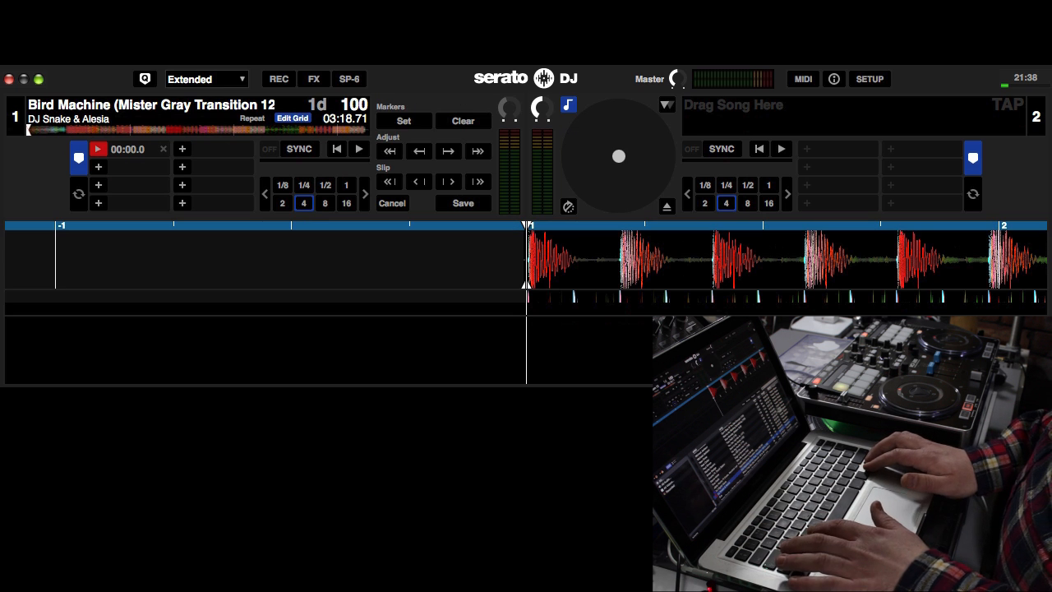
pyautogui.press('Delete')
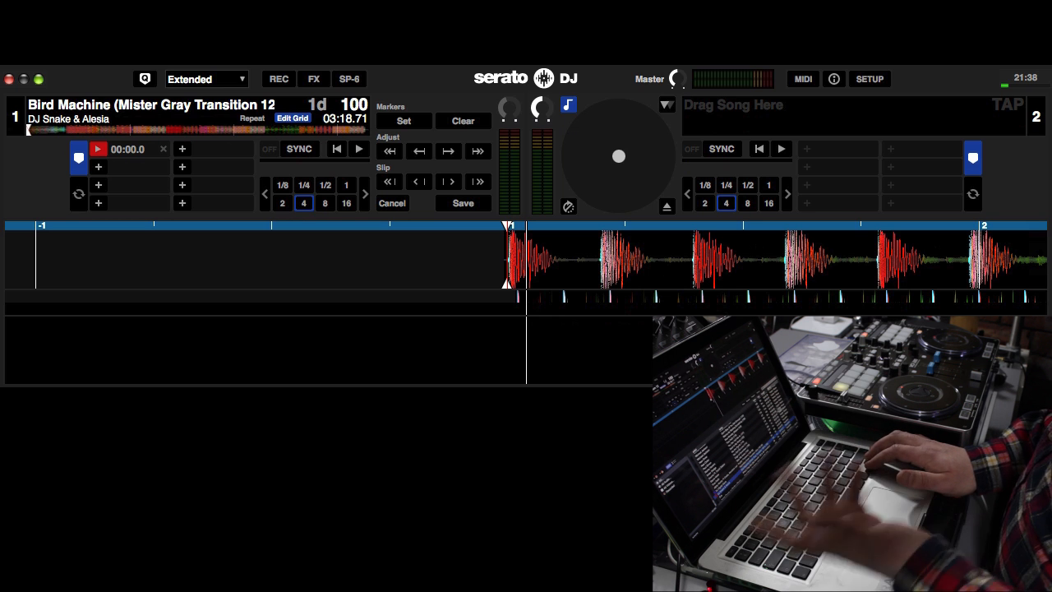
# - Tighten the beatgrid spacing from bar 1 until the intro matches its beats at 128 BPM
pyautogui.press('Left')
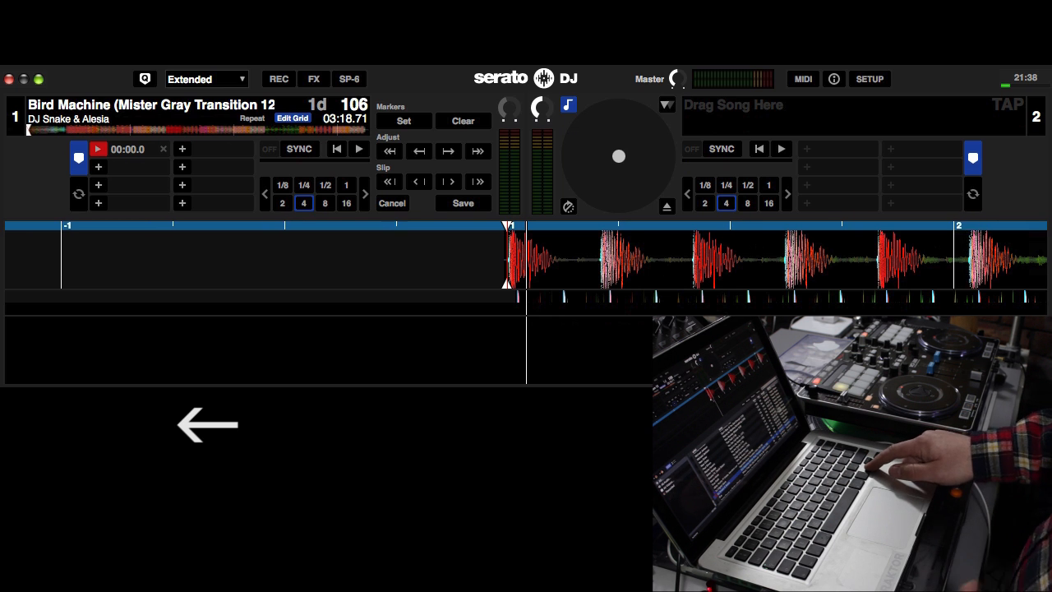
pyautogui.press('Left')
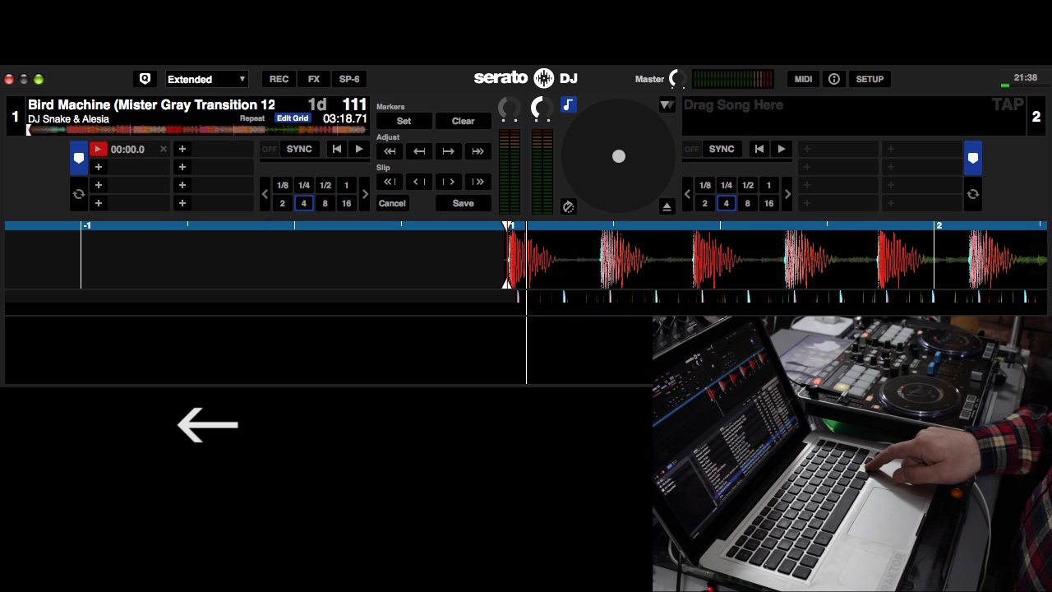
pyautogui.press('Left')
pyautogui.press('Left')
pyautogui.press('Left')
pyautogui.press('Left')
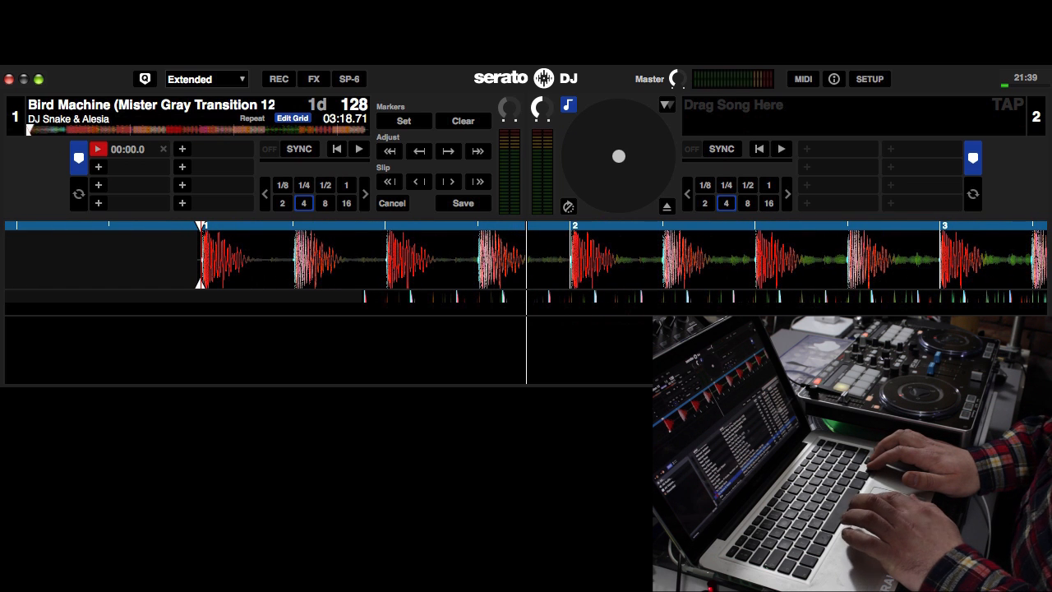
# - Set beatgrid markers on the downbeats of bars 9, 10, 11 and 13 through the tempo transition
pyautogui.click(582, 255)
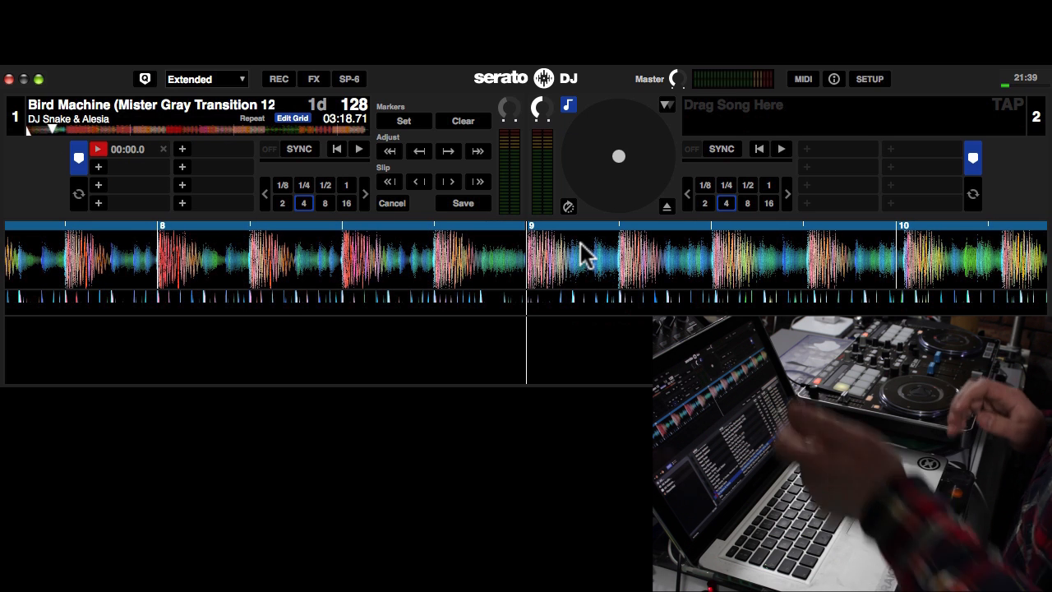
pyautogui.press('x')
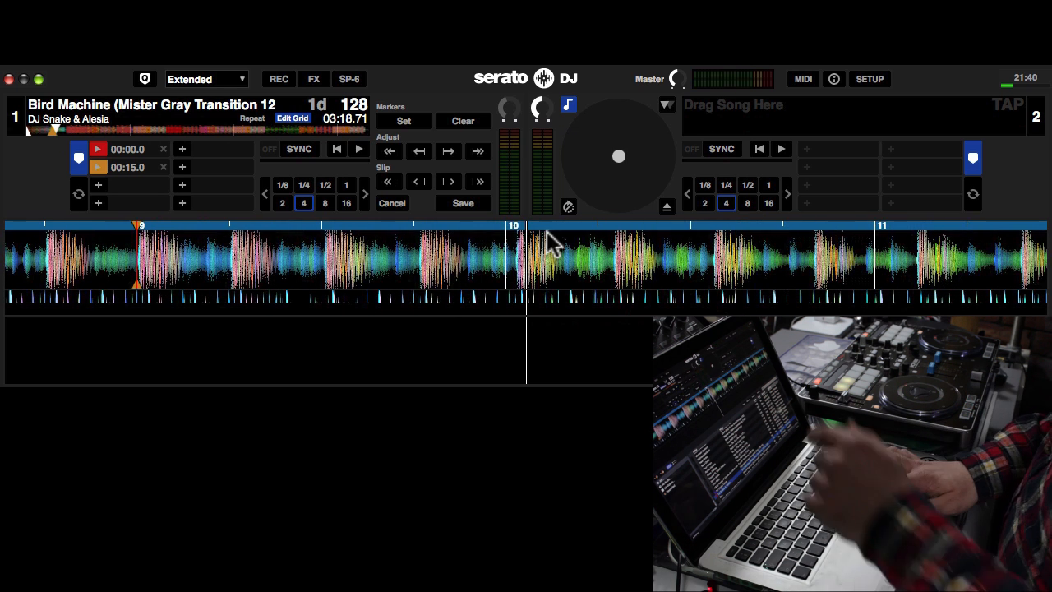
pyautogui.moveTo(530, 259); pyautogui.dragTo(542, 262)
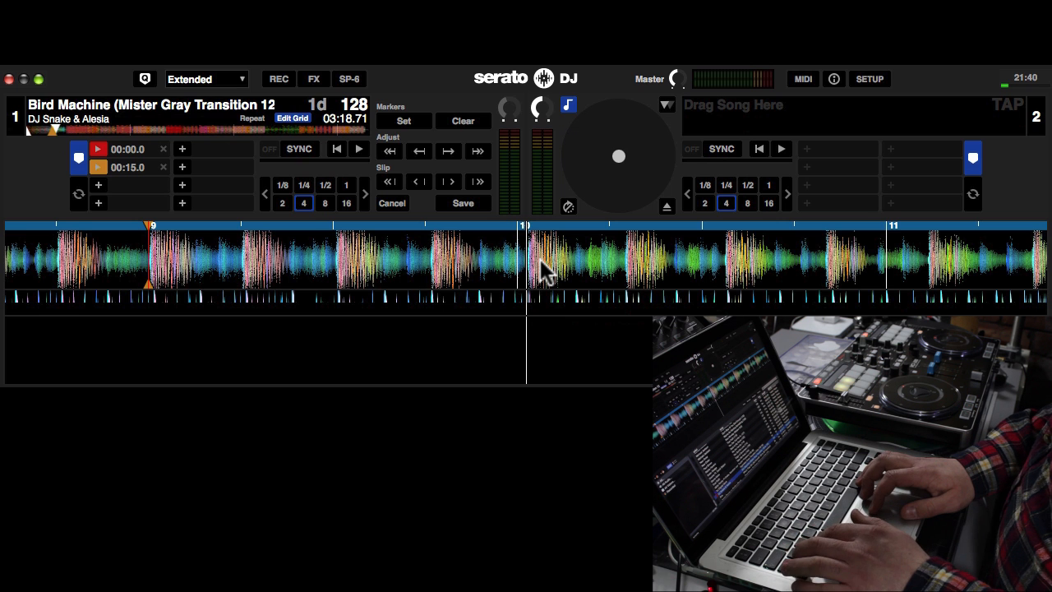
pyautogui.press('x')
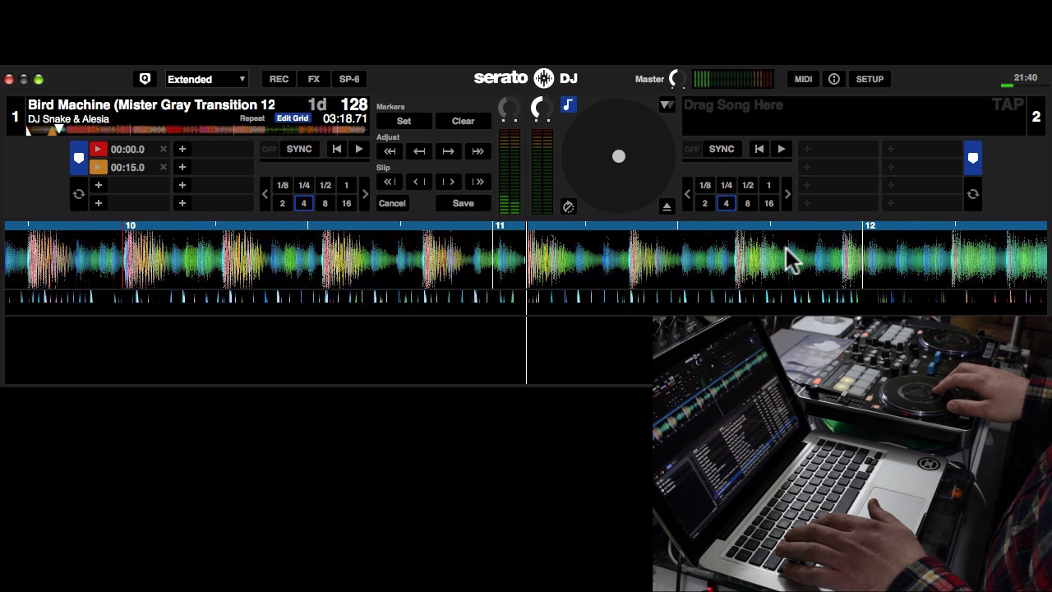
pyautogui.press('x')
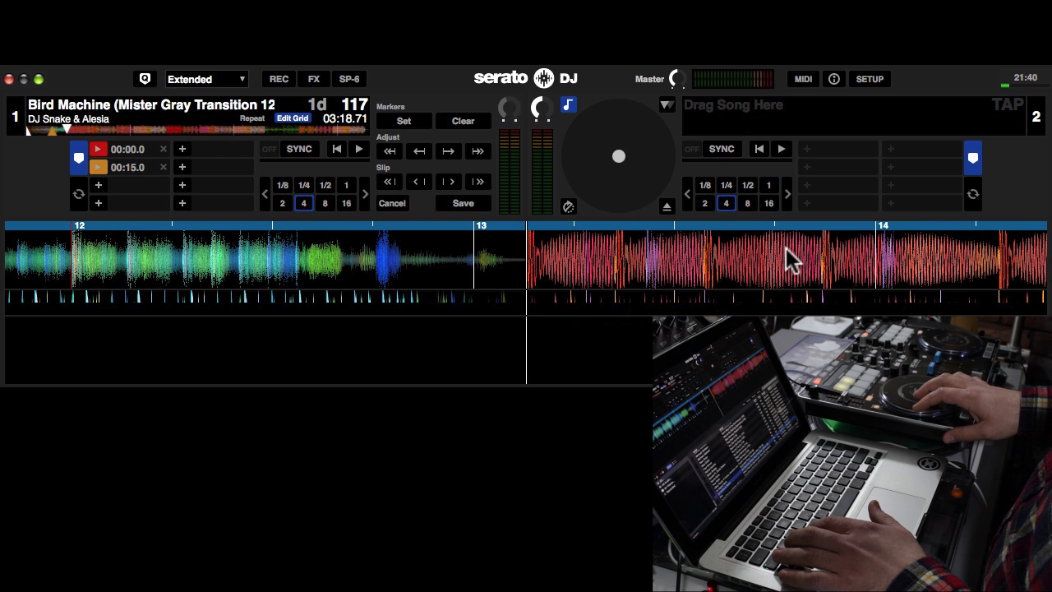
pyautogui.press('x')
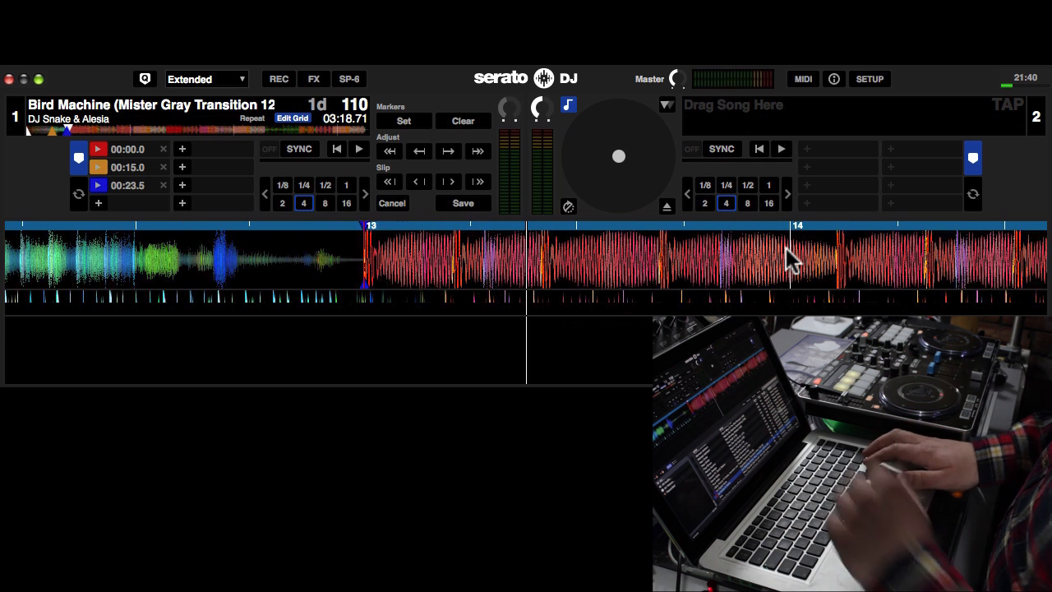
# - Widen the beatgrid after the bar 13 marker until bar 14 meets its downbeat at 100 BPM
pyautogui.press('Right')
pyautogui.press('Right')
pyautogui.press('Right')
pyautogui.press('Right')
pyautogui.press('Right')
pyautogui.press('Right')
pyautogui.press('Right')
pyautogui.press('Right')
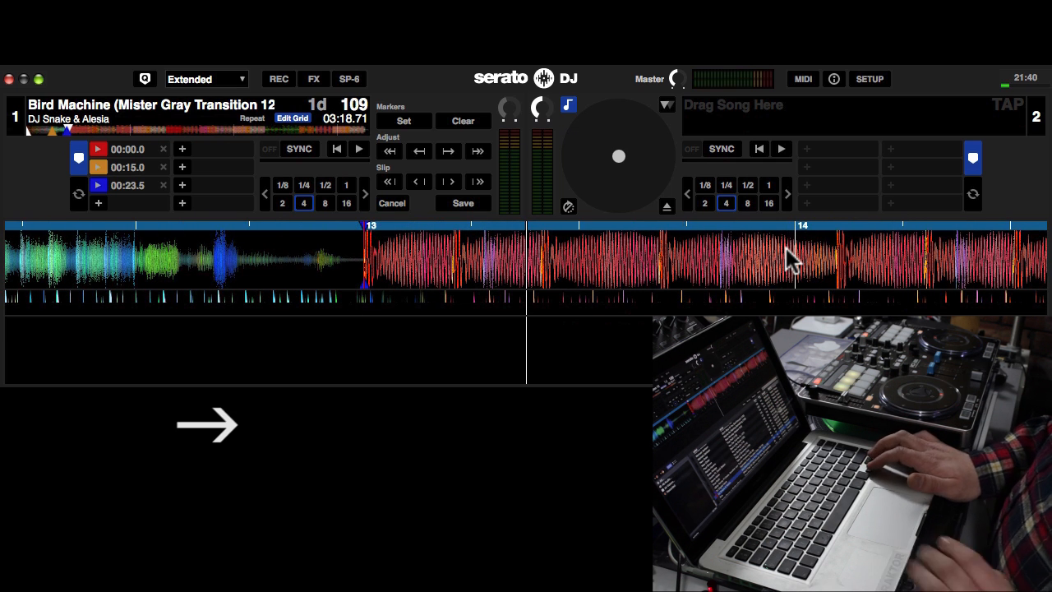
pyautogui.press('Right')
pyautogui.press('Right')
pyautogui.press('Right')
pyautogui.press('Right')
pyautogui.press('Right')
pyautogui.press('Right')
pyautogui.press('Right')
pyautogui.press('Right')
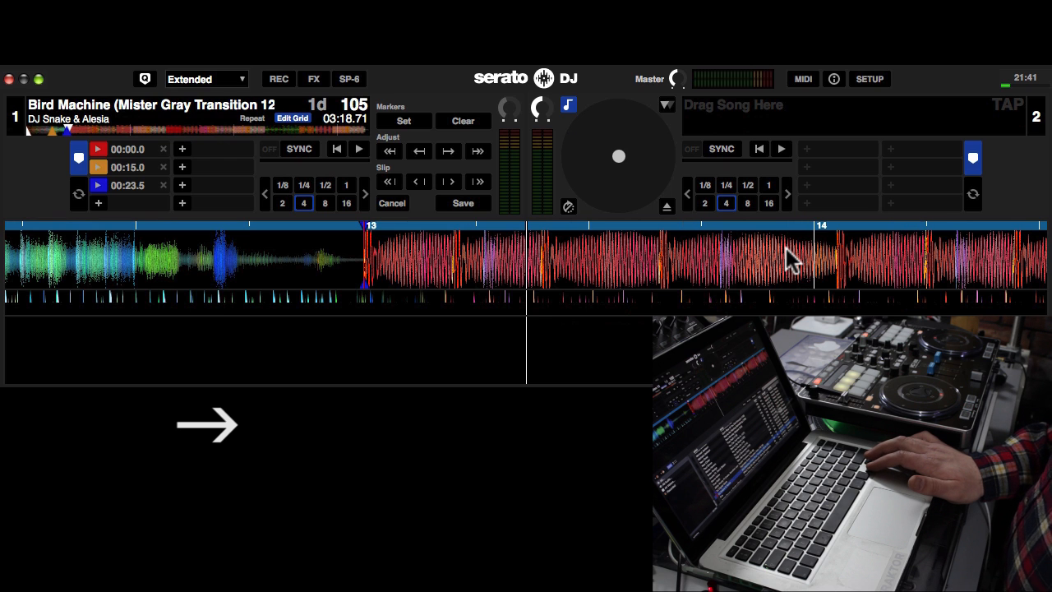
pyautogui.press('Right')
pyautogui.press('Right')
pyautogui.press('Right')
pyautogui.press('Right')
pyautogui.press('Right')
pyautogui.press('Right')
pyautogui.press('Right')
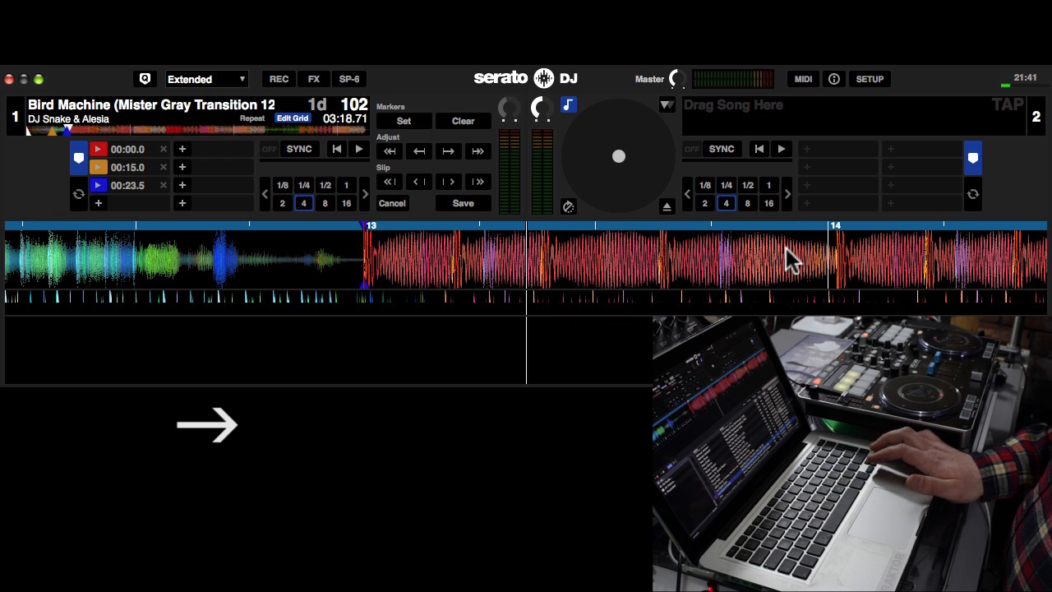
pyautogui.press('Right')
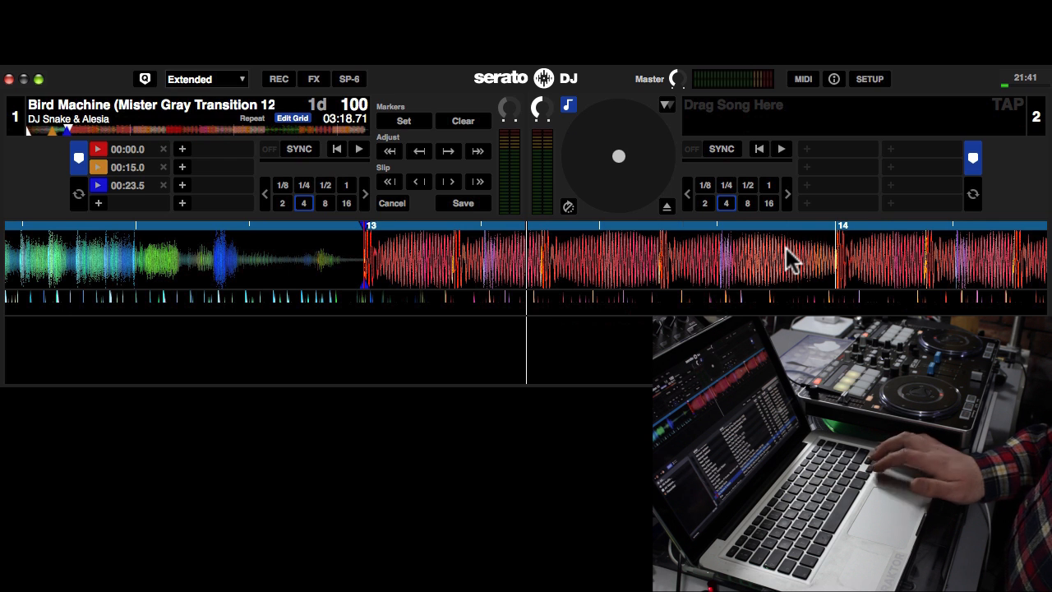
# - Play the track, check the grid around bars 20 and 33, and align the bar 43 downbeat with the grid
pyautogui.press('space')
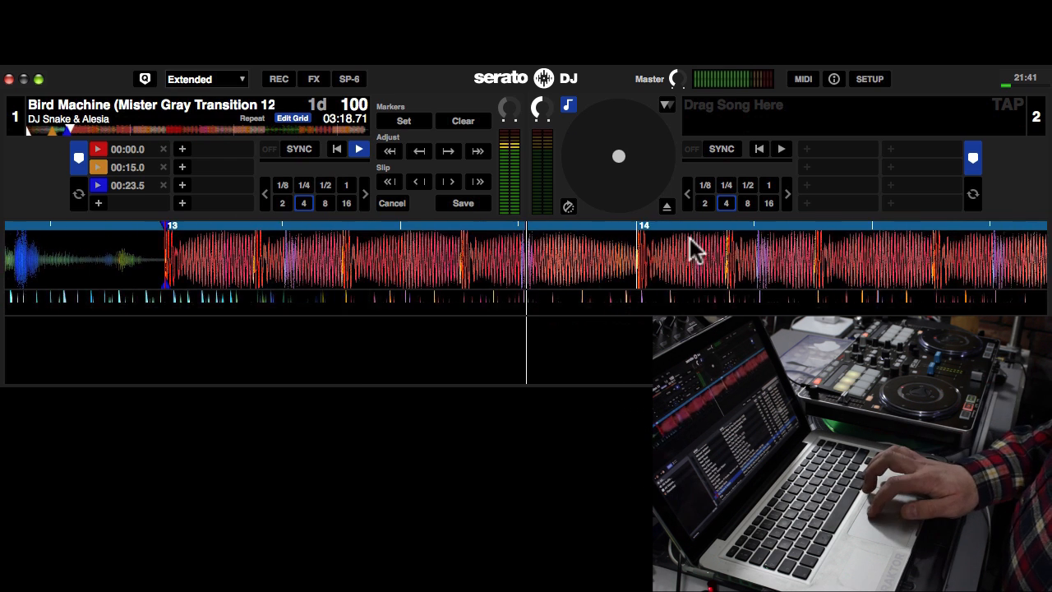
pyautogui.click(99, 129)
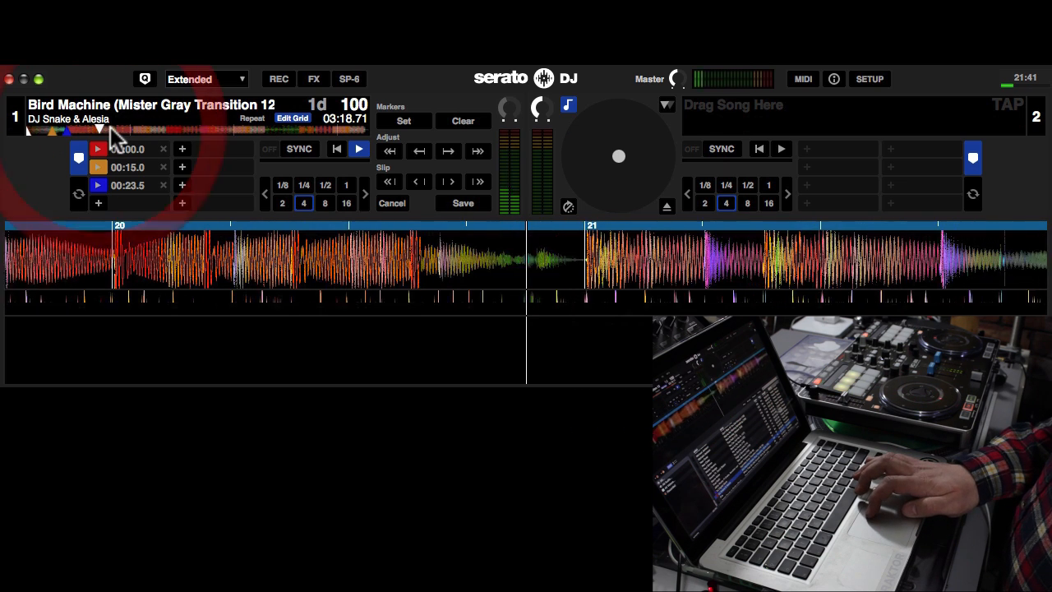
pyautogui.click(144, 129)
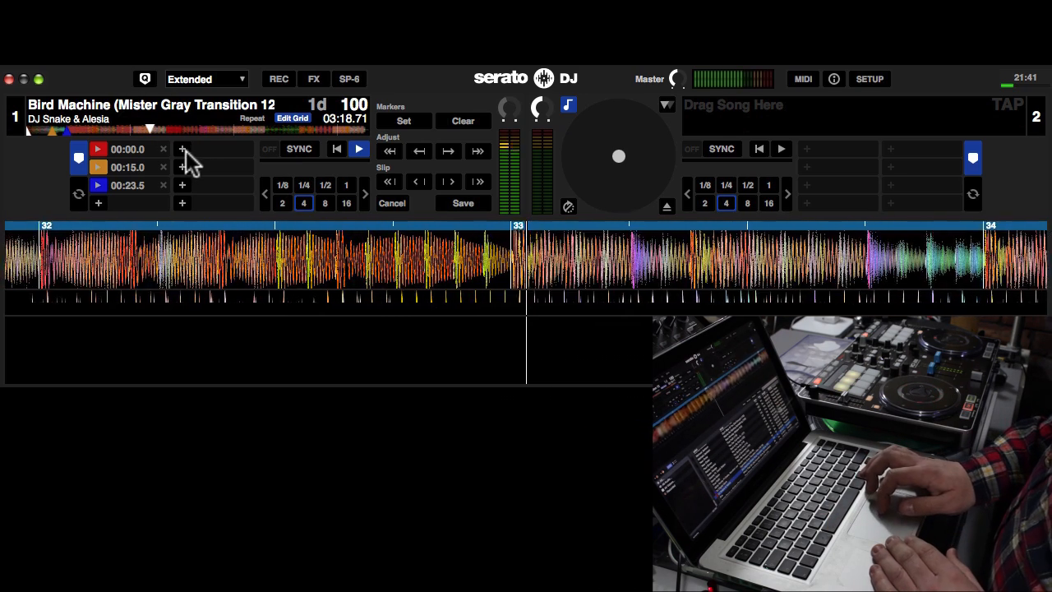
pyautogui.click(192, 129)
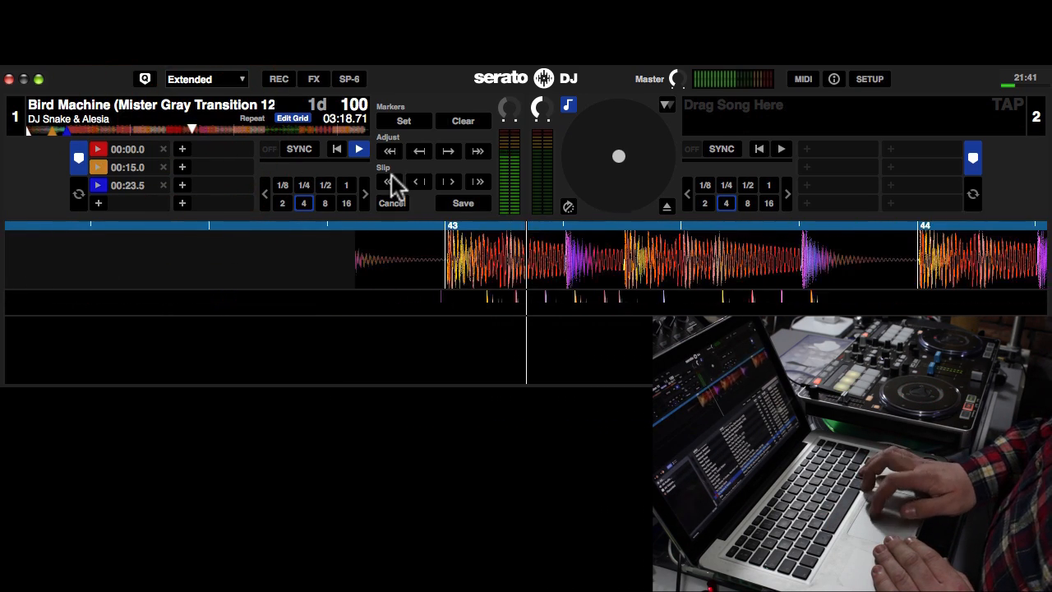
pyautogui.moveTo(449, 263); pyautogui.dragTo(631, 279)
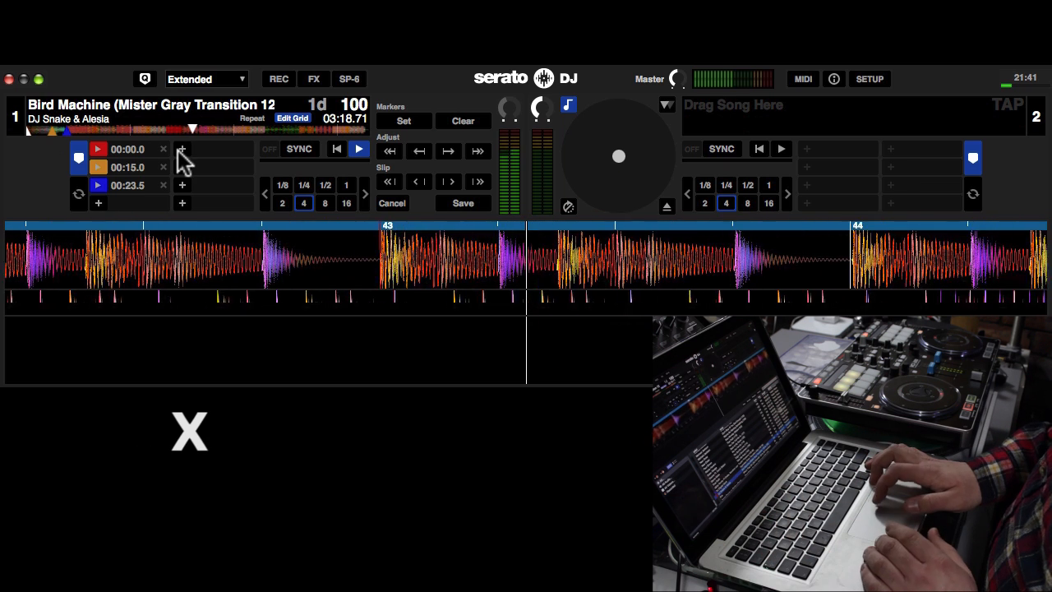
# - Set beatgrid markers on the bar 74 downbeat and near the track's end, and save the beatgrid
pyautogui.click(318, 130)
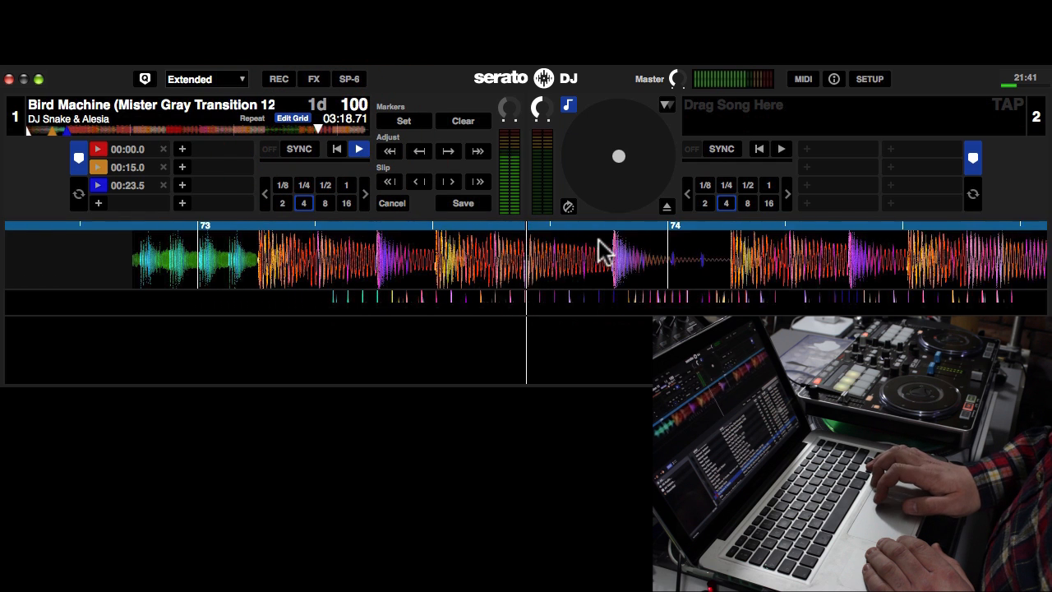
pyautogui.moveTo(623, 240)
pyautogui.mouseDown()
pyautogui.moveTo(650, 241)
pyautogui.moveTo(640, 245)
pyautogui.mouseUp()
pyautogui.press('x')
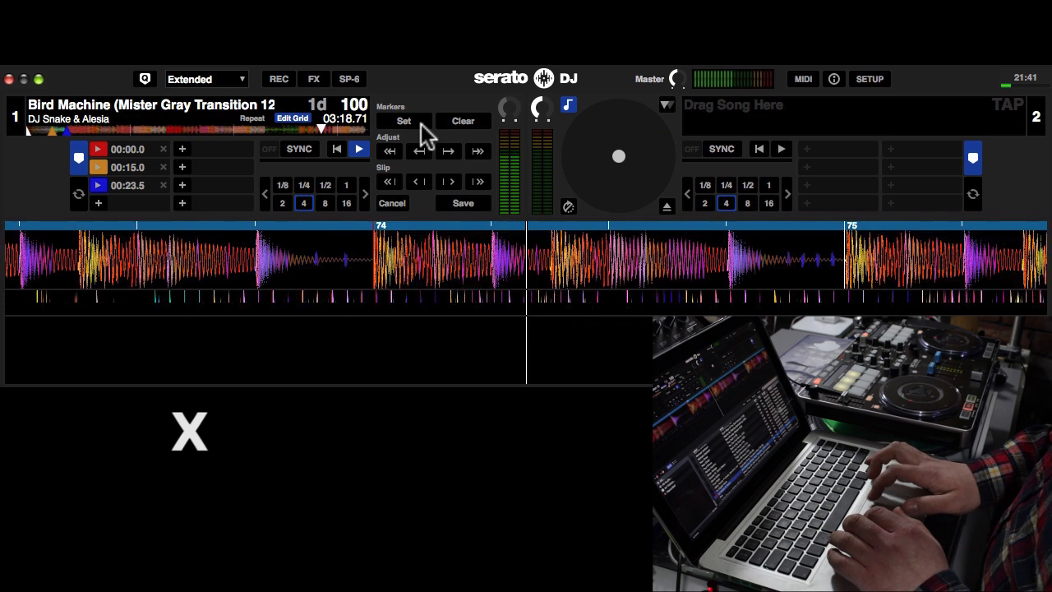
pyautogui.click(355, 130)
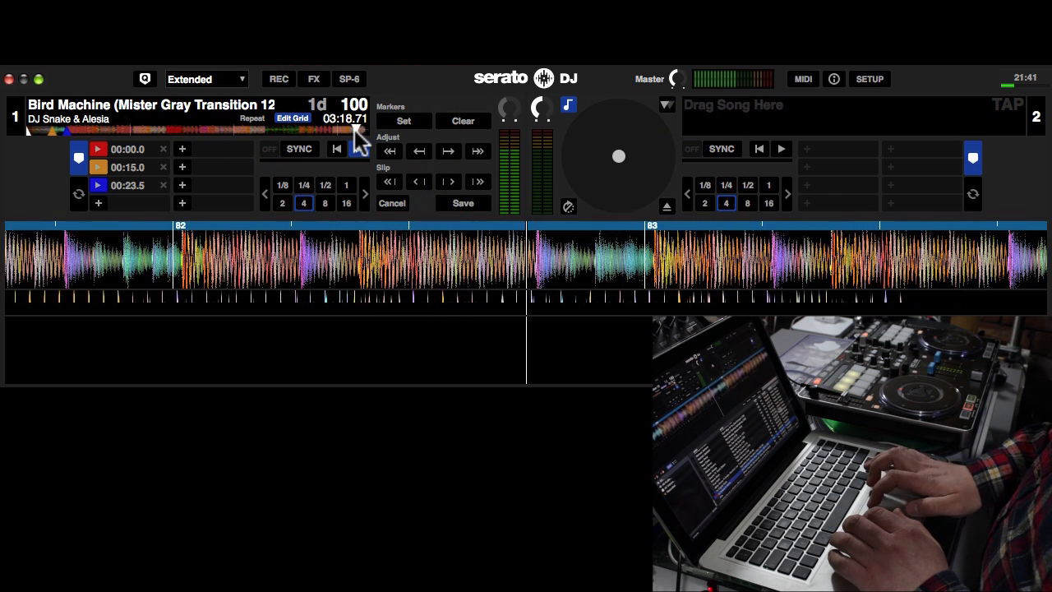
pyautogui.moveTo(549, 249); pyautogui.dragTo(644, 261)
pyautogui.press('x')
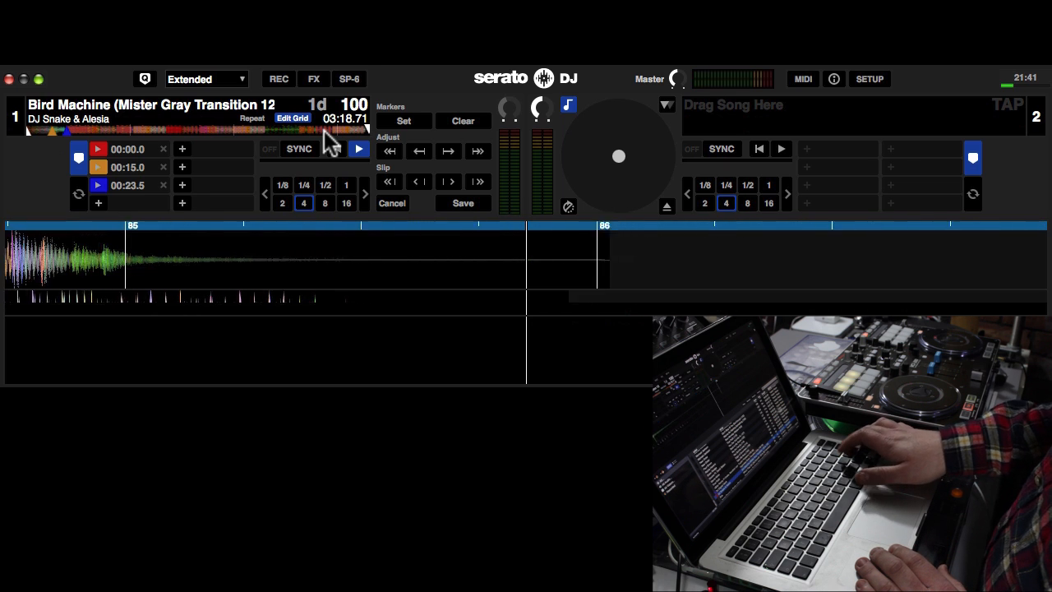
pyautogui.press('Return')
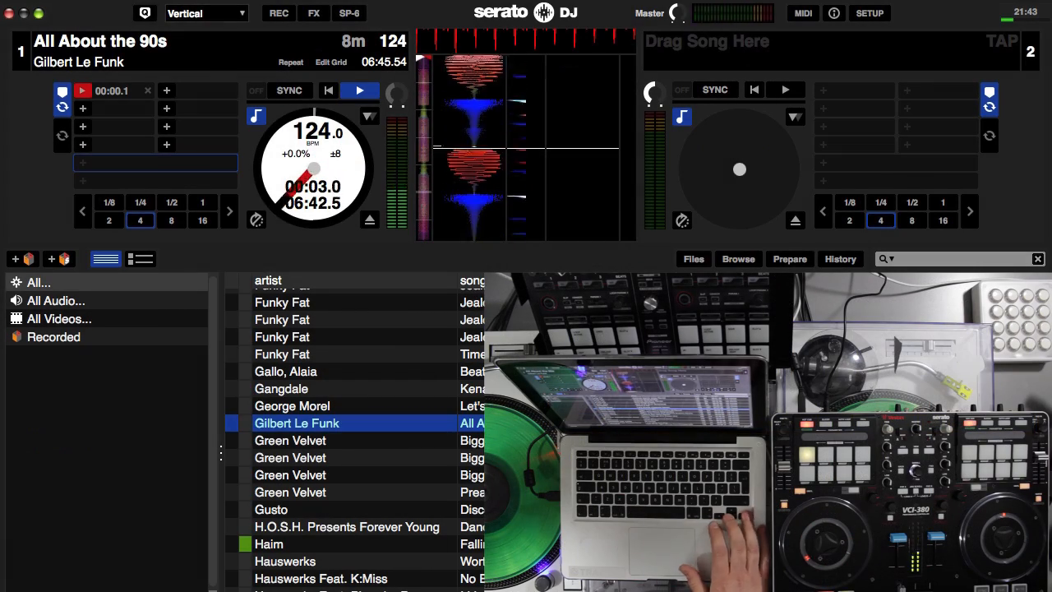
# - Load Green Velvet's "Bigger Than Prince", the track below Gilbert Le Funk in the library, onto deck 2
pyautogui.press('Down')
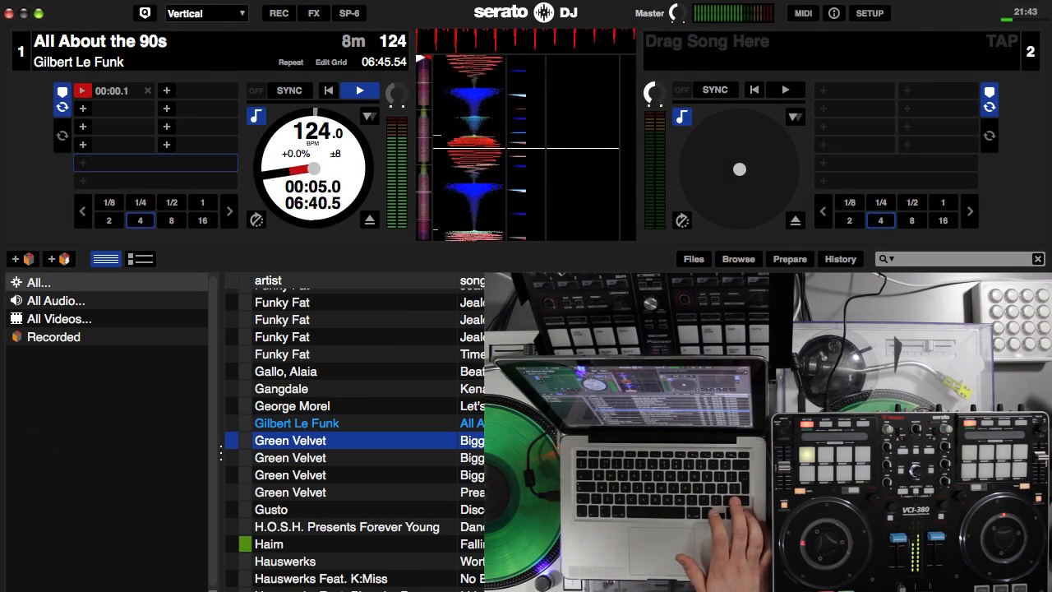
pyautogui.hotkey('shift', 'Right')
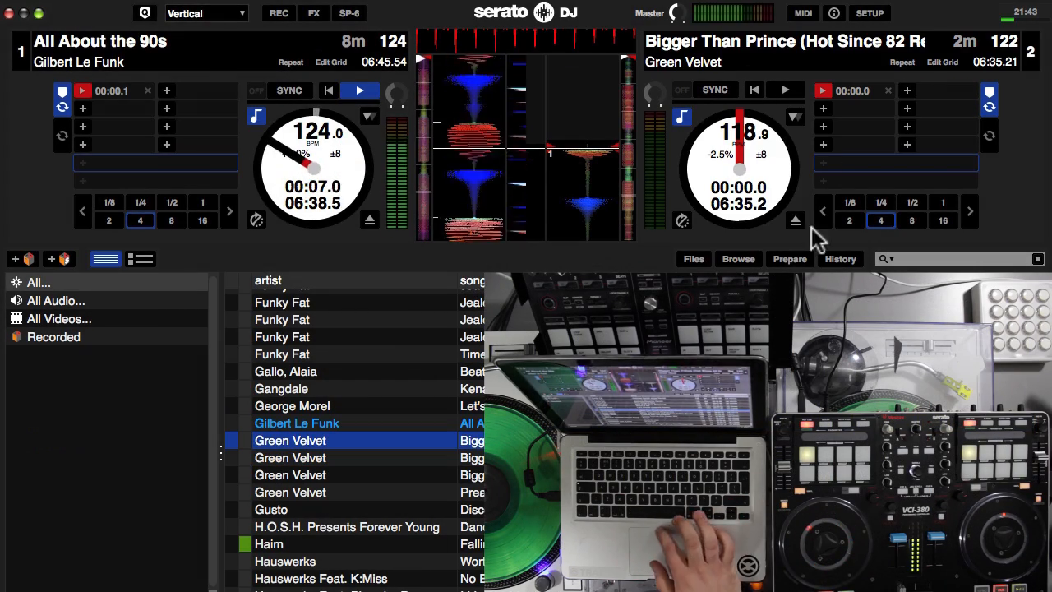
# - Set the sync preference to Sync Off and return to the decks
pyautogui.click(871, 13)
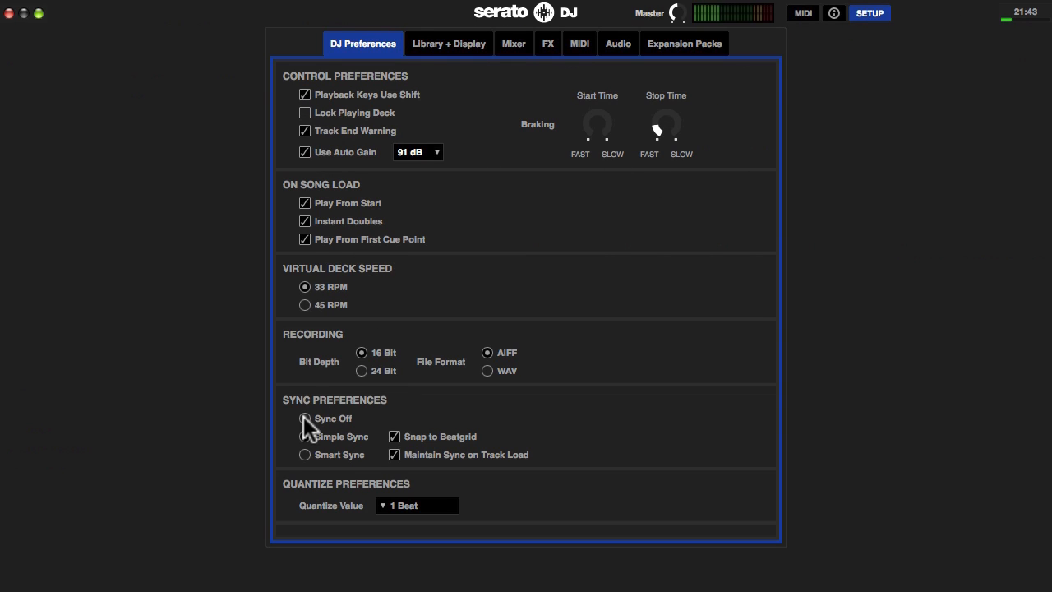
pyautogui.click(872, 13)
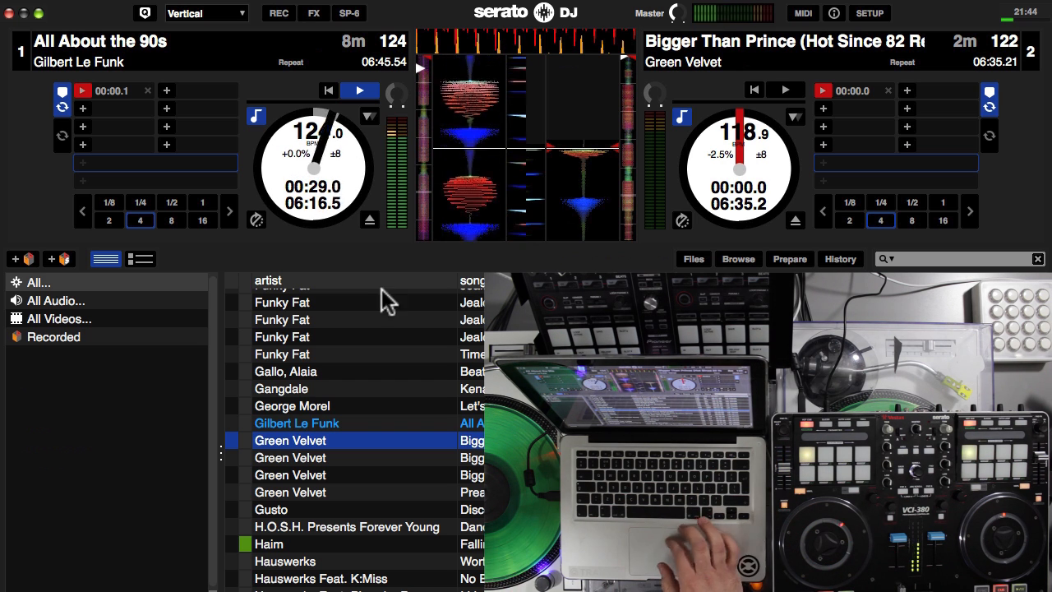
# - Change the sync preference to Simple Sync and return to the decks
pyautogui.click(870, 13)
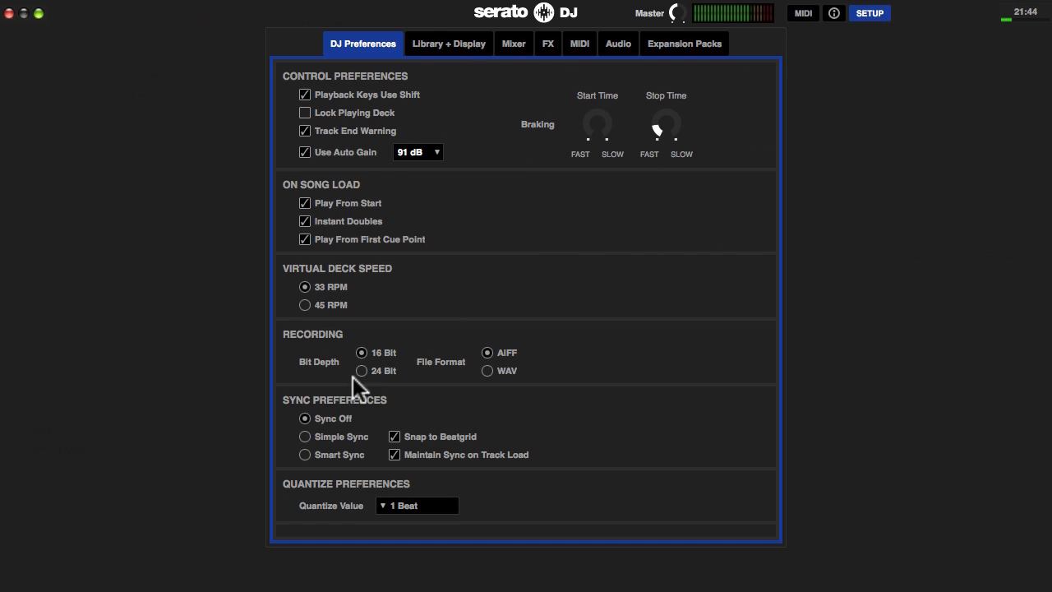
pyautogui.click(305, 437)
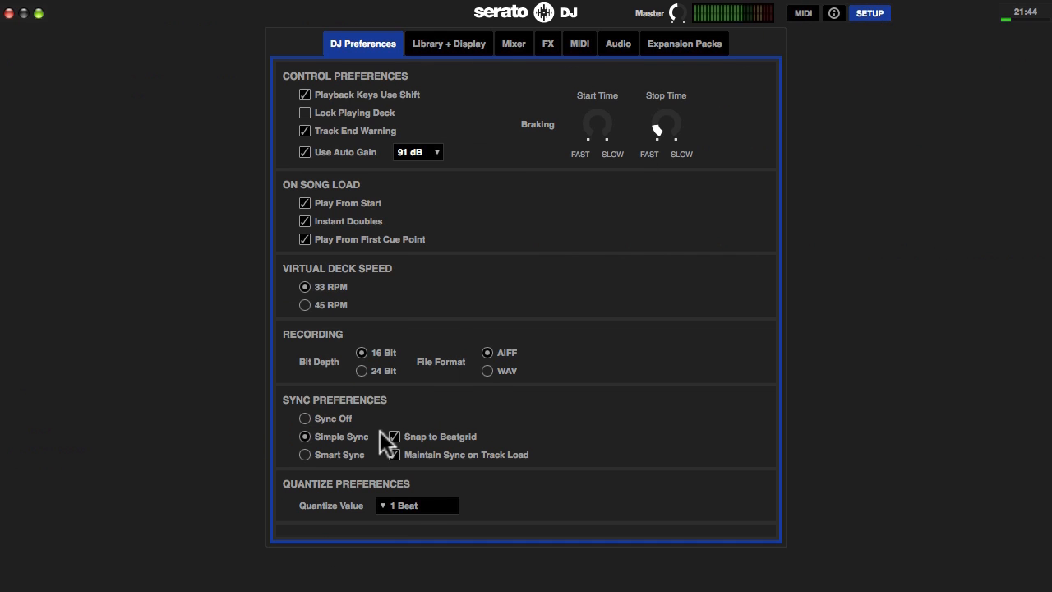
pyautogui.click(872, 14)
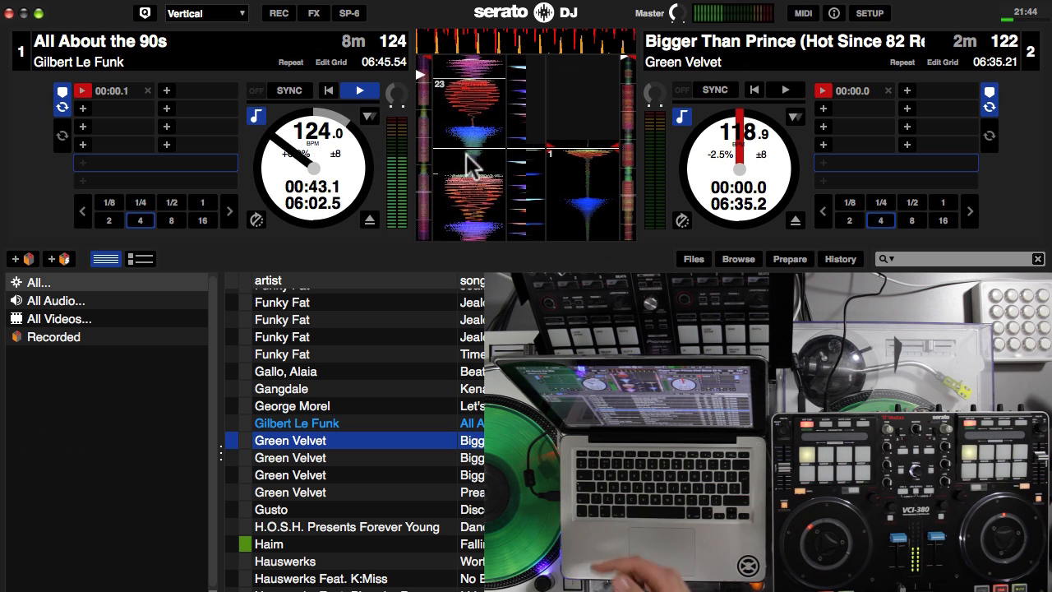
# - Turn off Snap to Beatgrid in the sync preferences and return to the decks
pyautogui.click(872, 14)
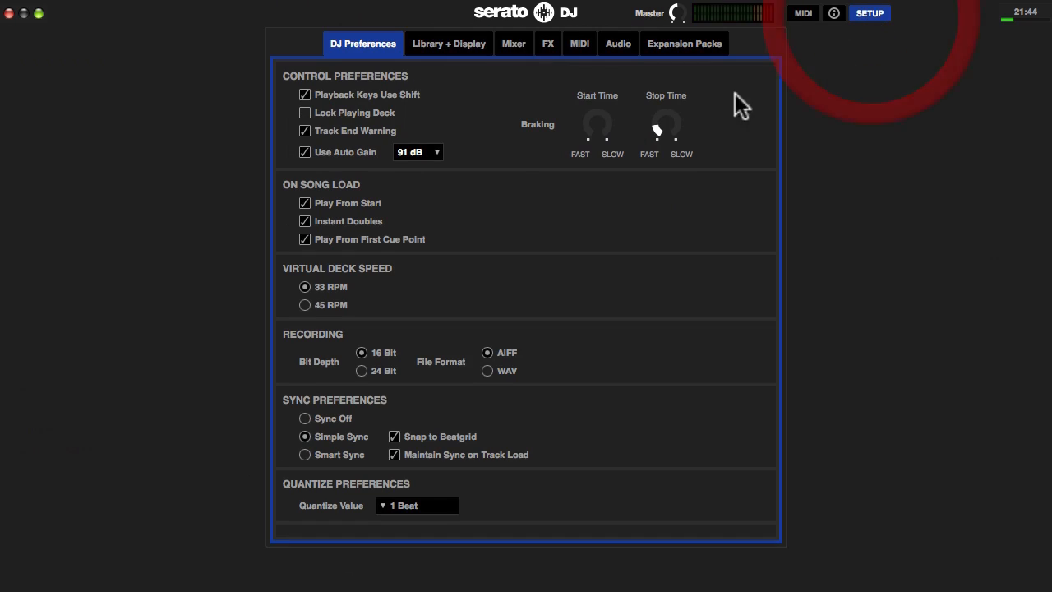
pyautogui.click(395, 437)
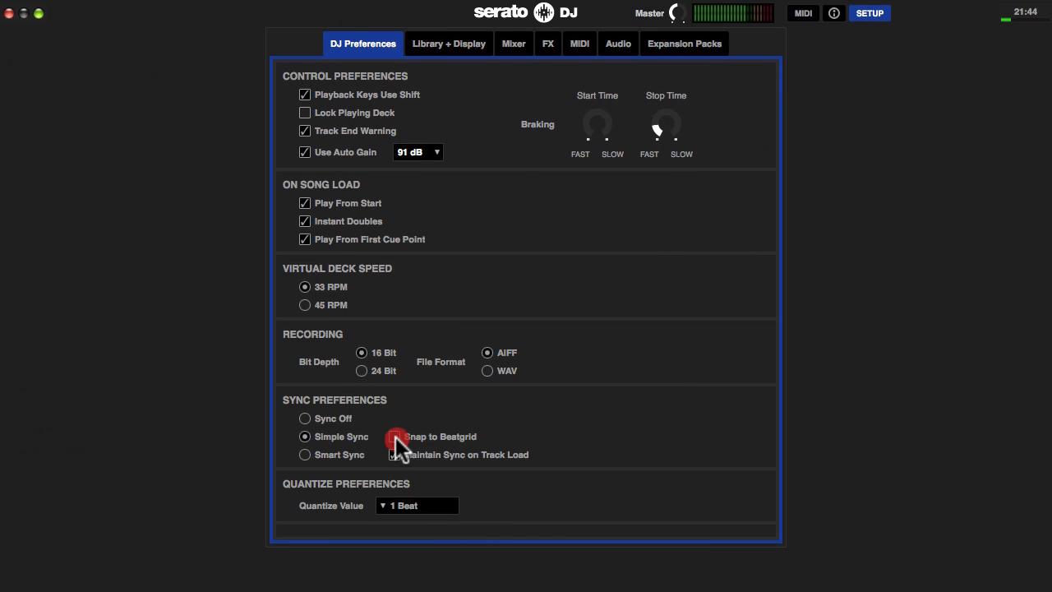
pyautogui.click(871, 14)
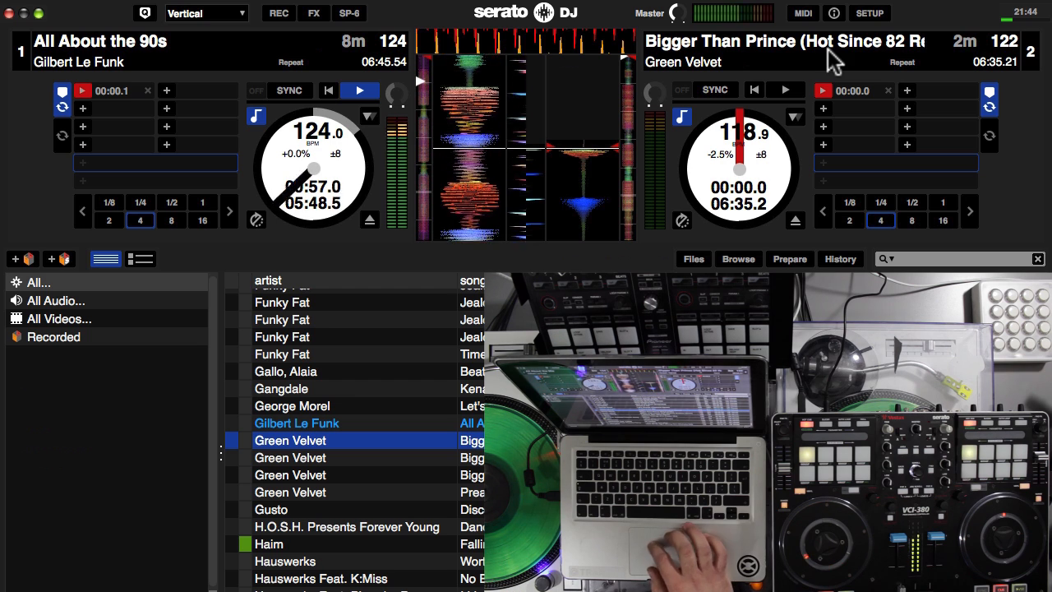
# - Turn Snap to Beatgrid back on, return to the decks and sync deck 2 to the playing track
pyautogui.click(886, 14)
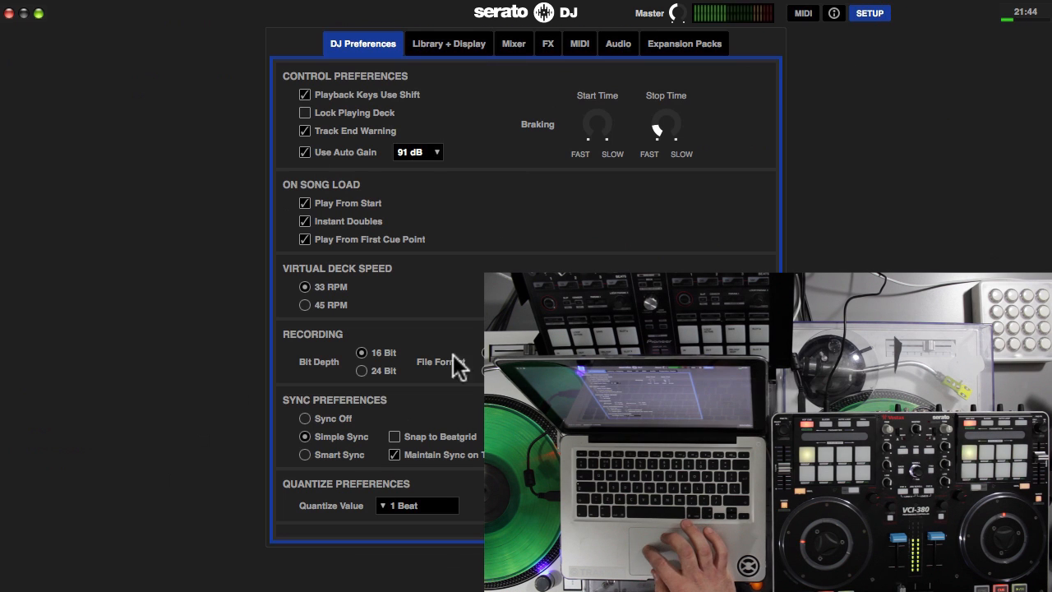
pyautogui.click(398, 441)
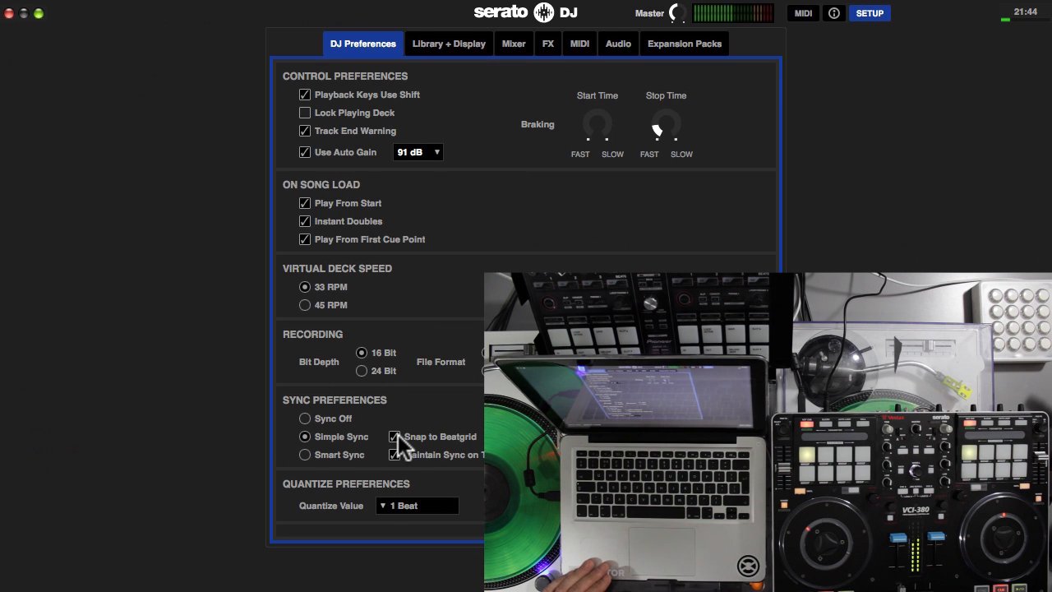
pyautogui.click(869, 14)
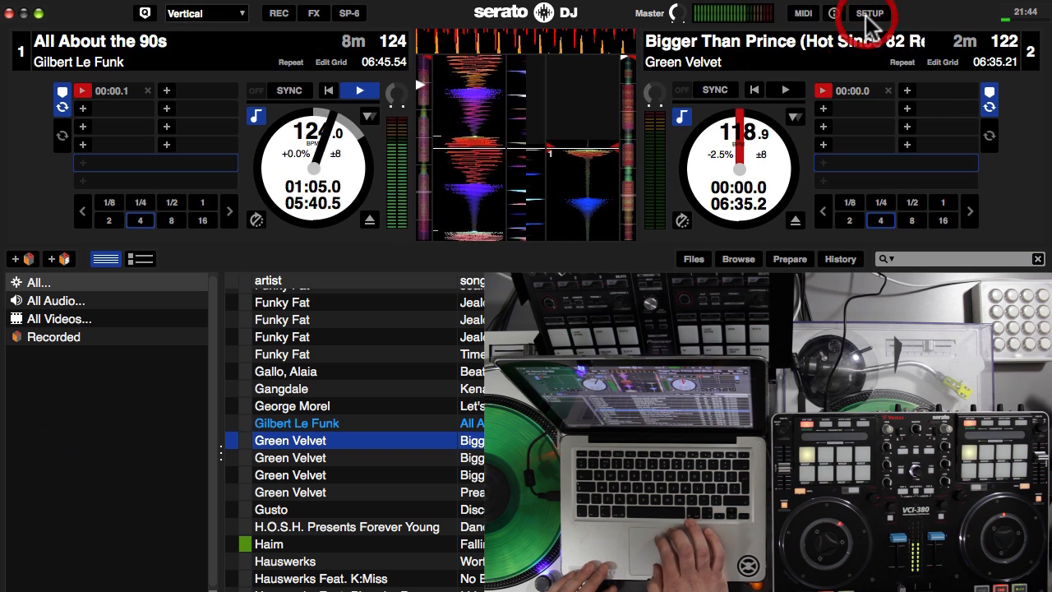
pyautogui.click(713, 95)
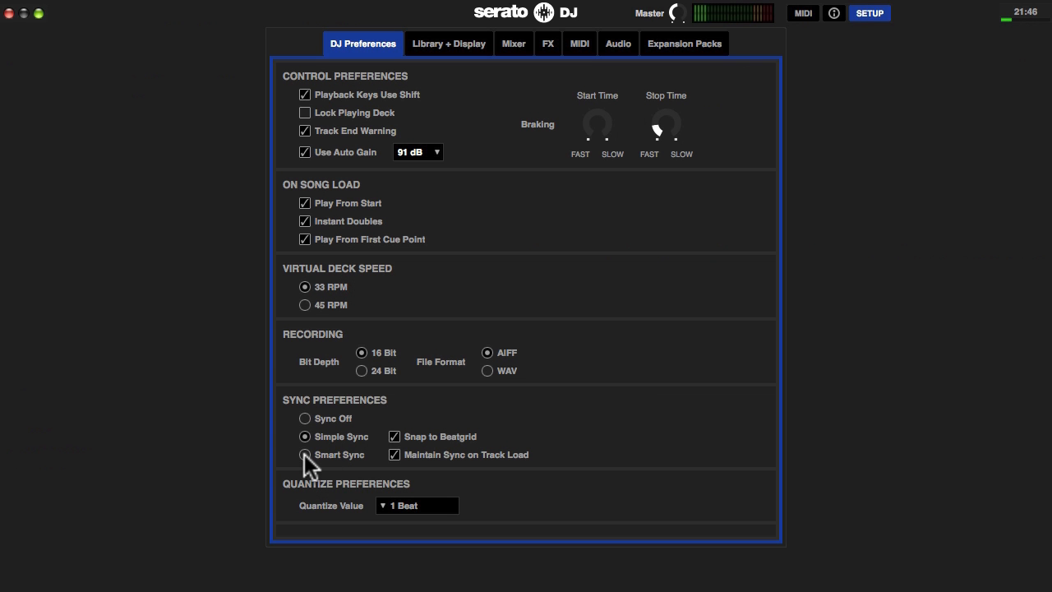
# - Change the sync preference to Smart Sync, accepting sync off on all decks, return to the decks and start playback on deck 1
pyautogui.click(305, 454)
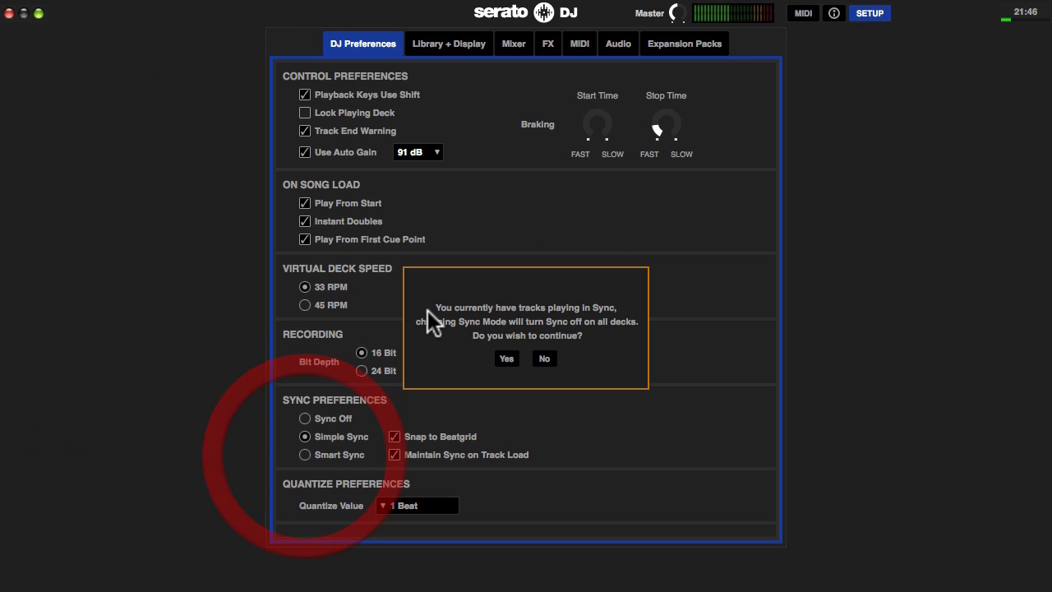
pyautogui.click(507, 360)
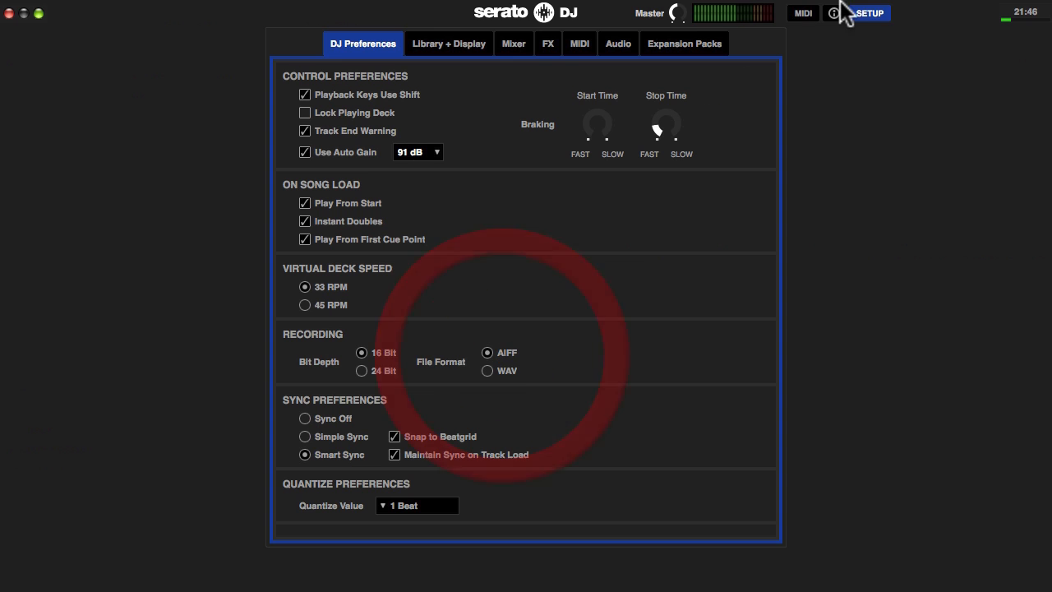
pyautogui.click(869, 15)
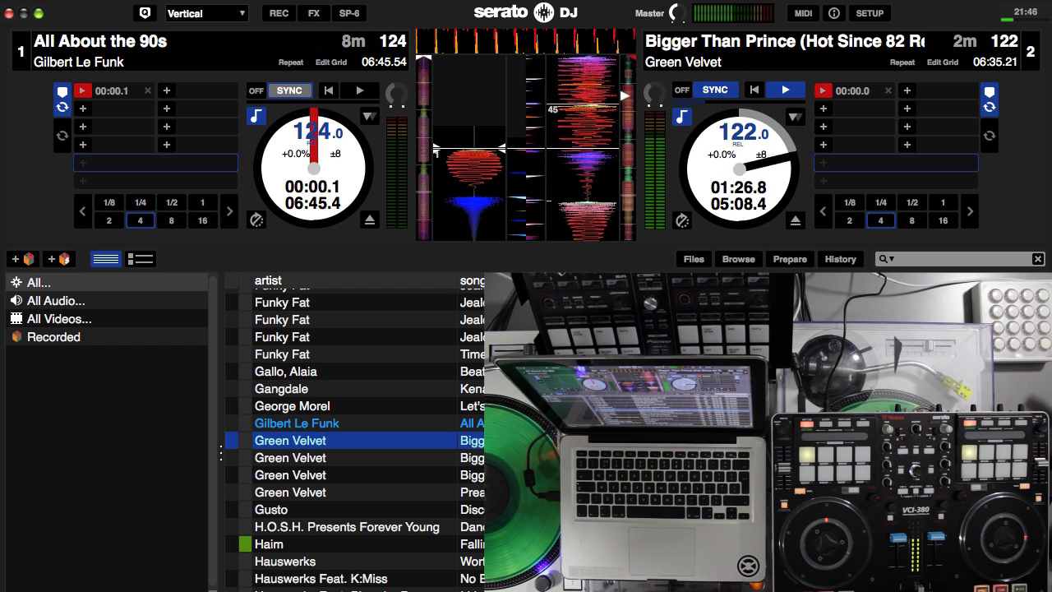
pyautogui.press('w')
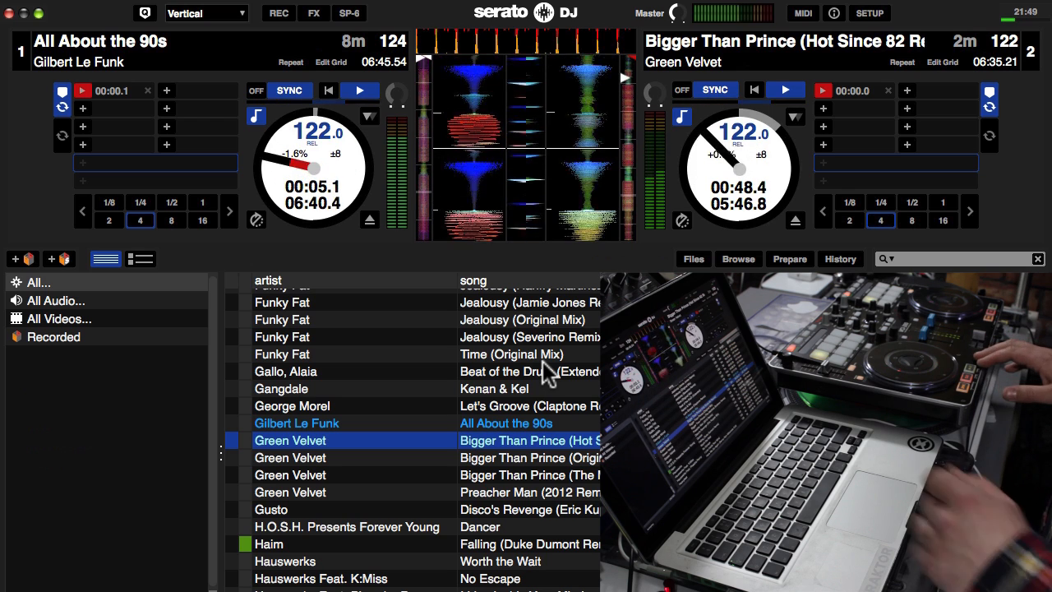
# - Turn off Maintain Sync on Track Load in the sync preferences and return to the decks
pyautogui.click(870, 15)
pyautogui.click(395, 456)
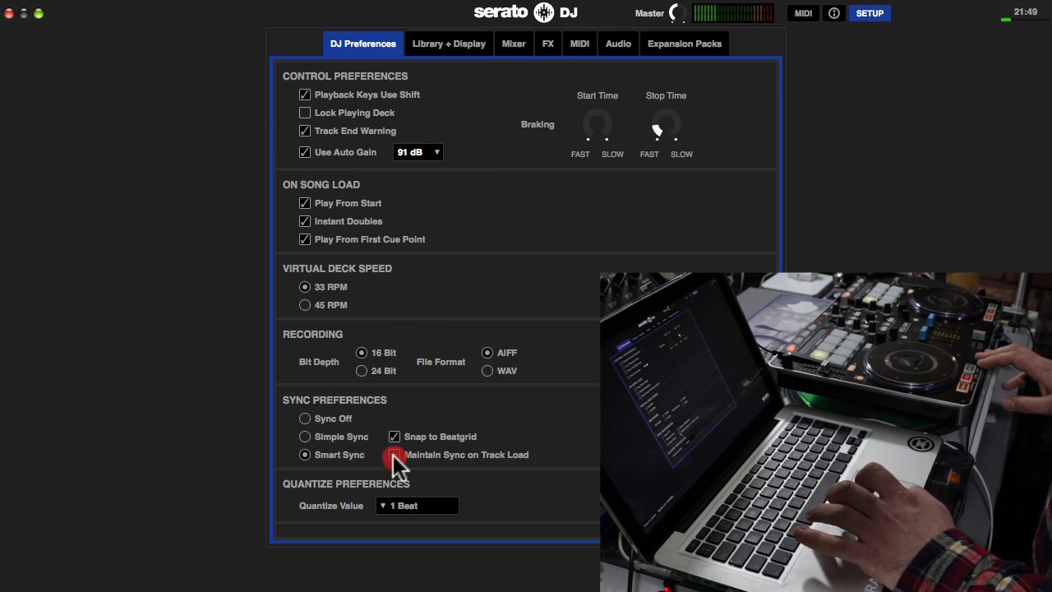
pyautogui.click(872, 15)
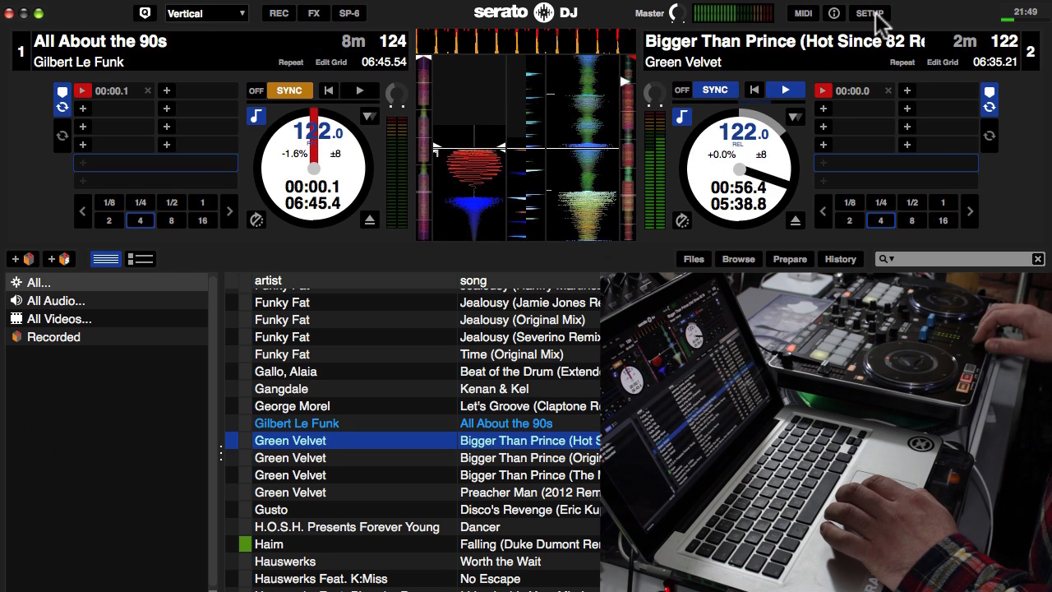
# - Load Gusto's "Disco's Revenge (Eric Kupper Mix)", four tracks below the selected Green Velvet track, onto deck 1
pyautogui.press('Down')
pyautogui.press('Down')
pyautogui.press('Down')
pyautogui.press('Down')
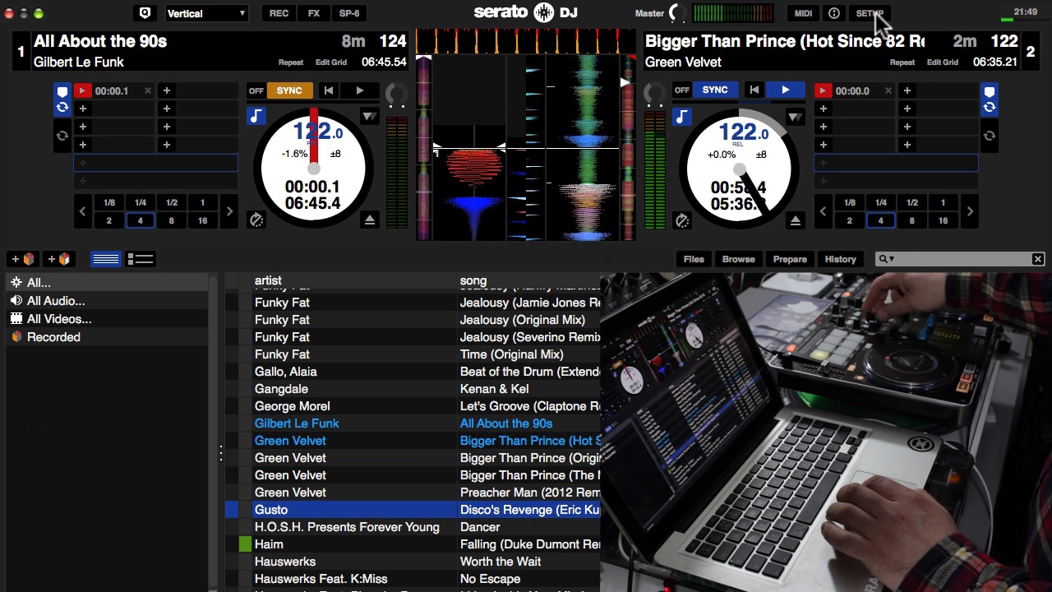
pyautogui.hotkey('shift', 'Left')
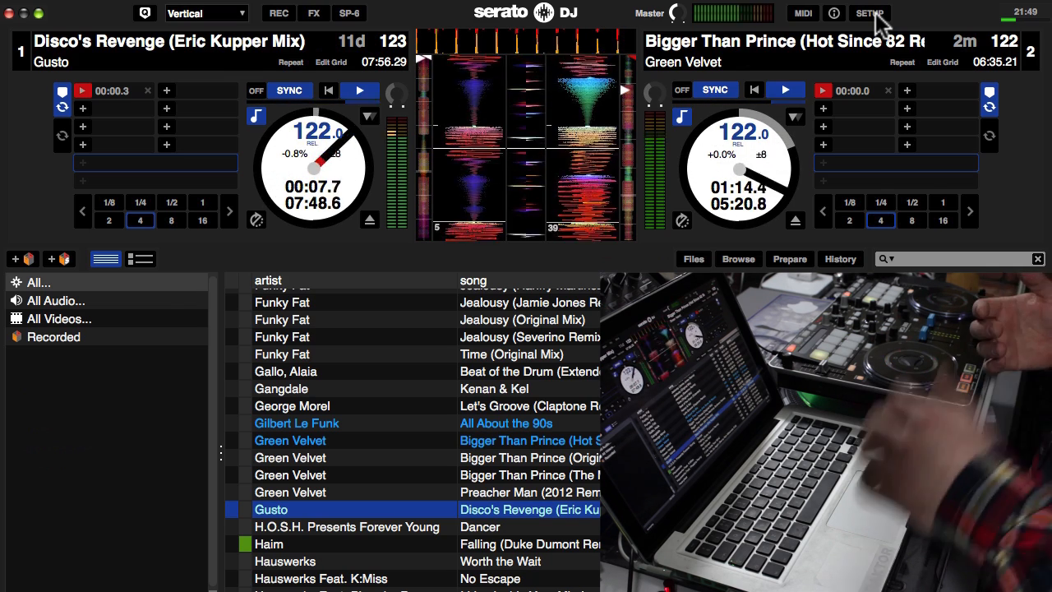
# - Review the sync preferences in the setup and return to the decks
pyautogui.click(873, 13)
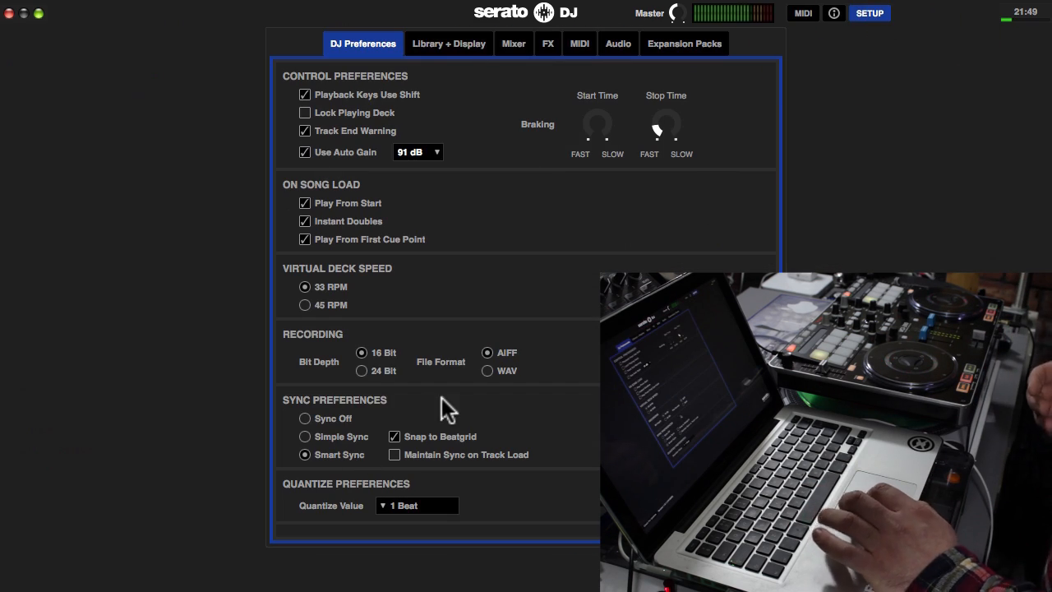
pyautogui.click(868, 13)
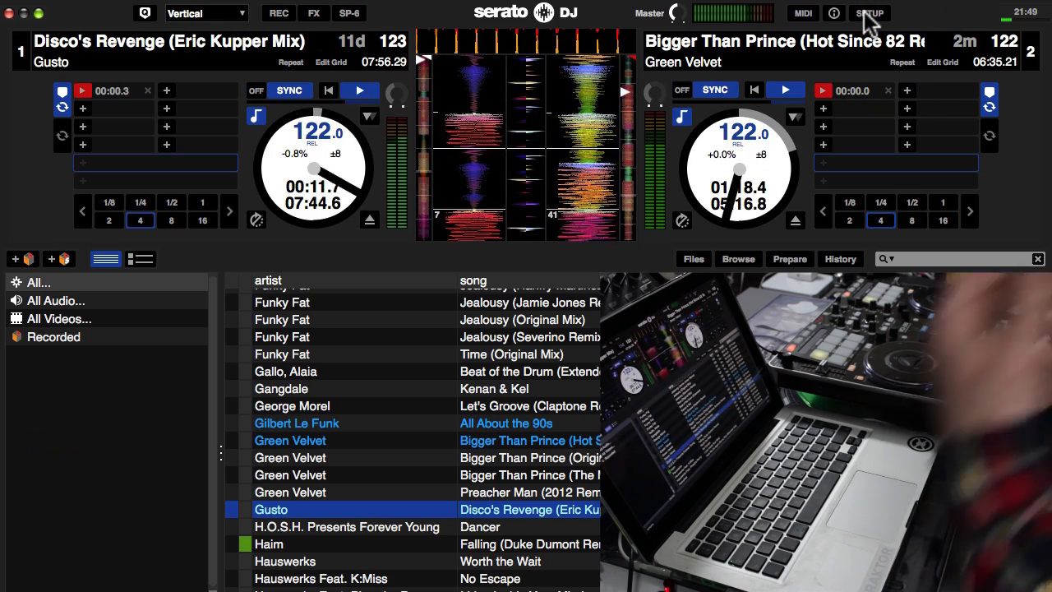